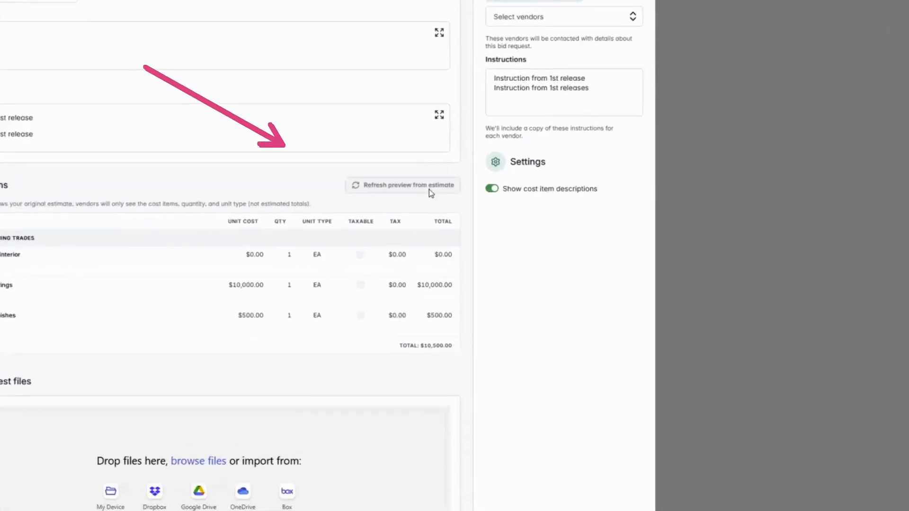
Delete the second line of the bid request's vendor instructions and save the request
click(490, 209)
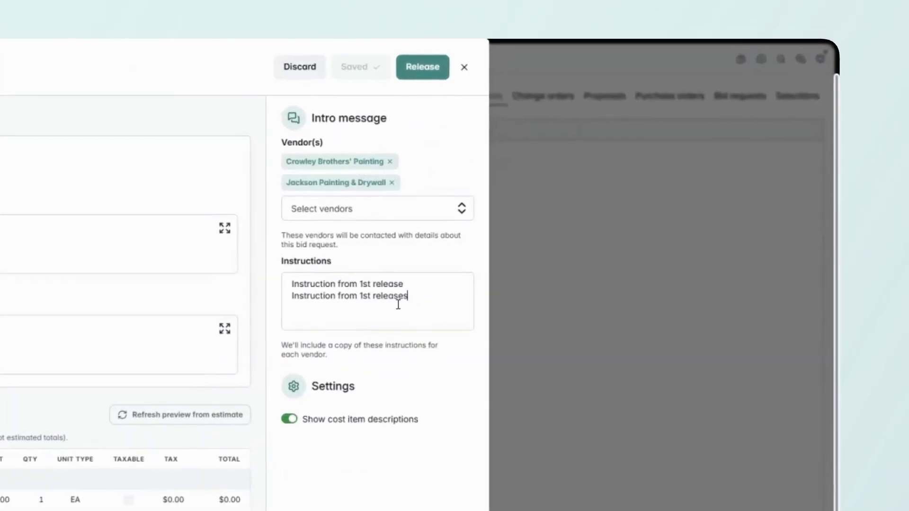
drag(409, 297, 275, 313)
key(BackSpace)
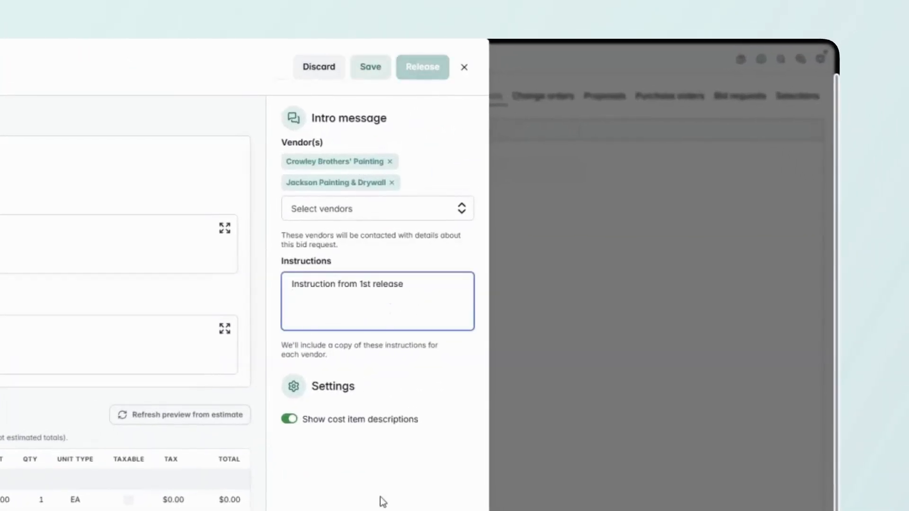
click(369, 66)
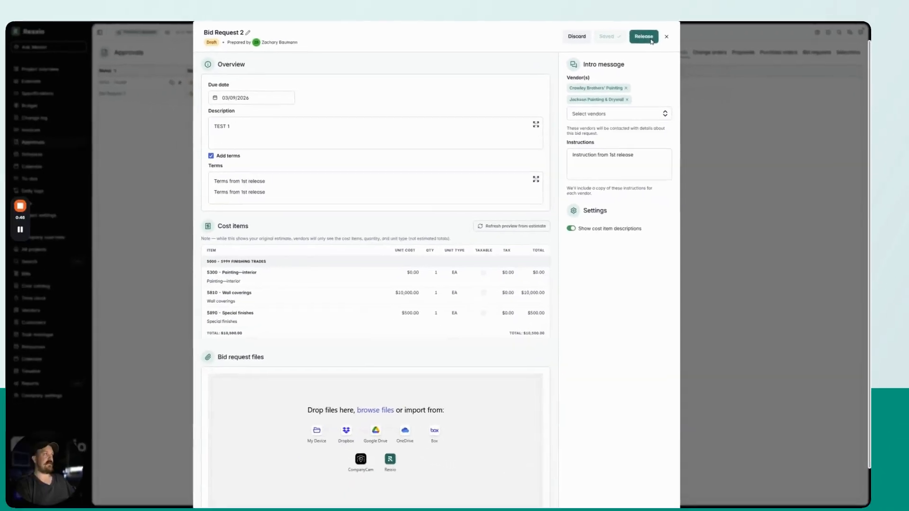
Release Bid Request 2 to the vendors with email notification turned off
click(422, 67)
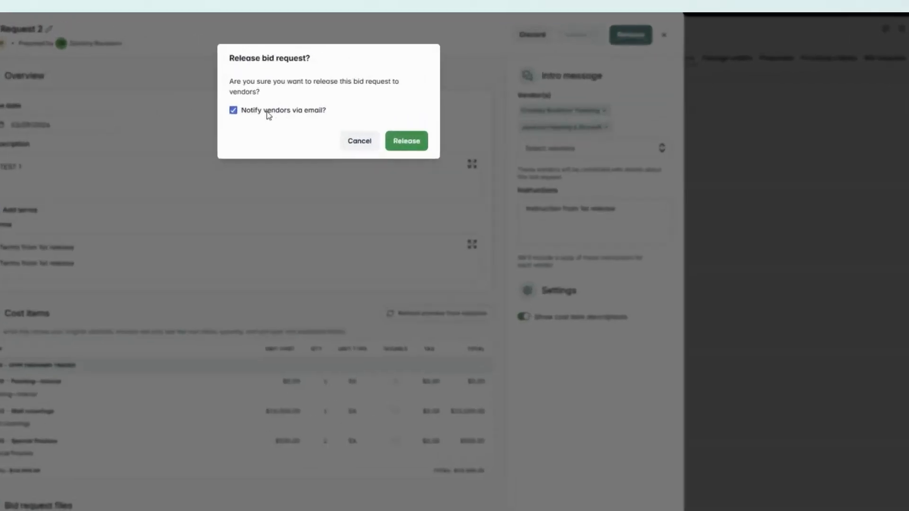
click(421, 85)
click(292, 182)
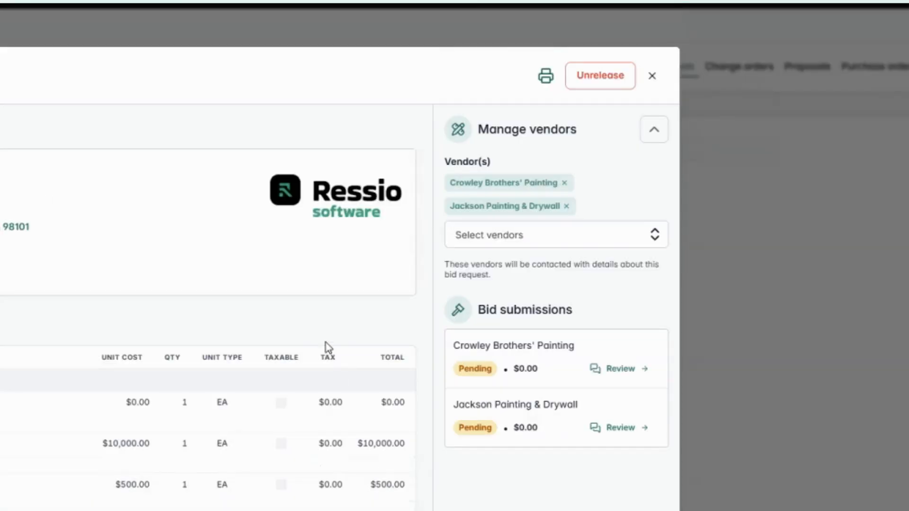
Add Chris the Vendor and remove Jackson Painting & Drywall from the released bid request, saving without notifying new vendors via email
click(532, 241)
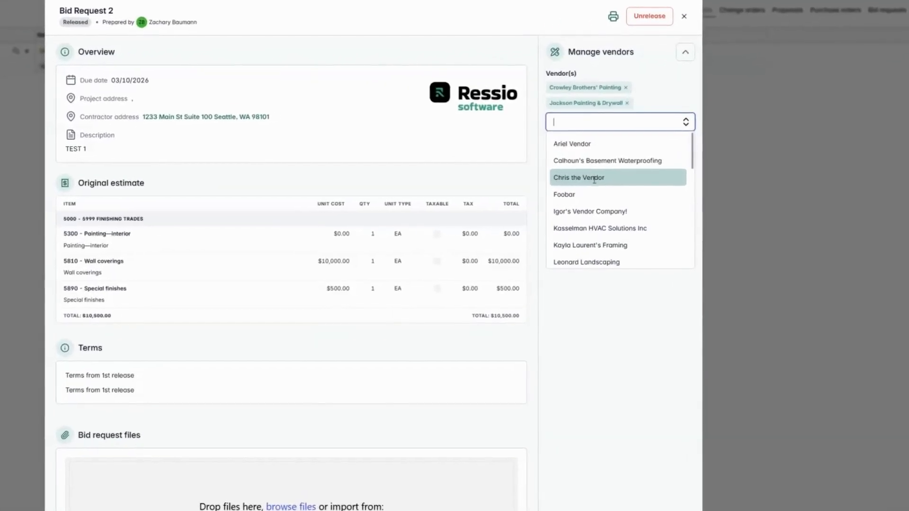
click(606, 170)
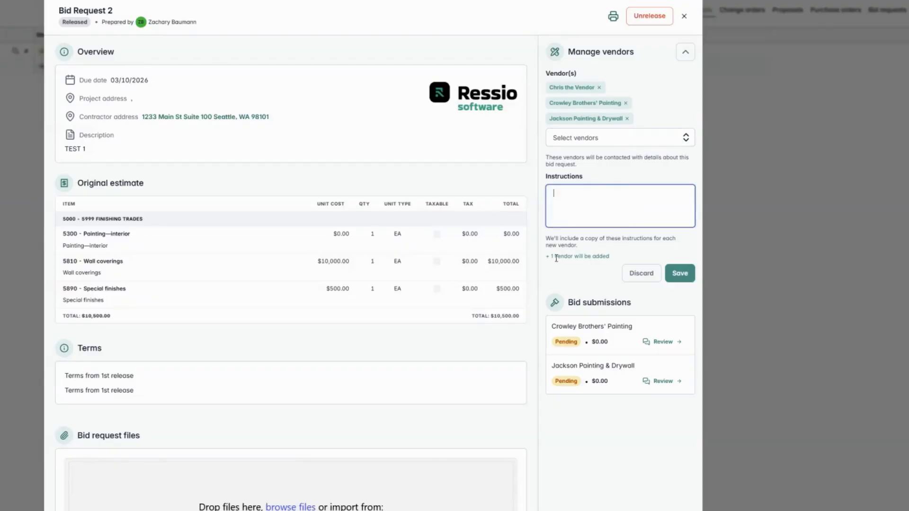
click(628, 119)
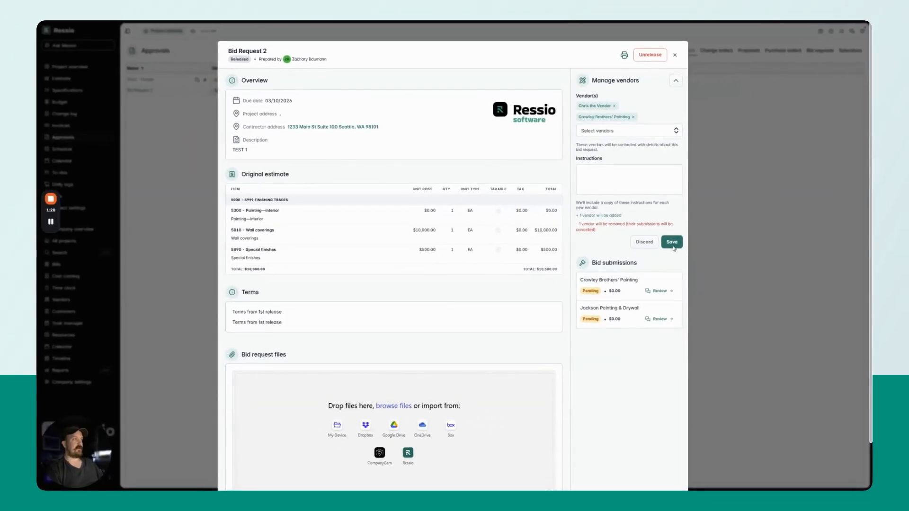
click(673, 245)
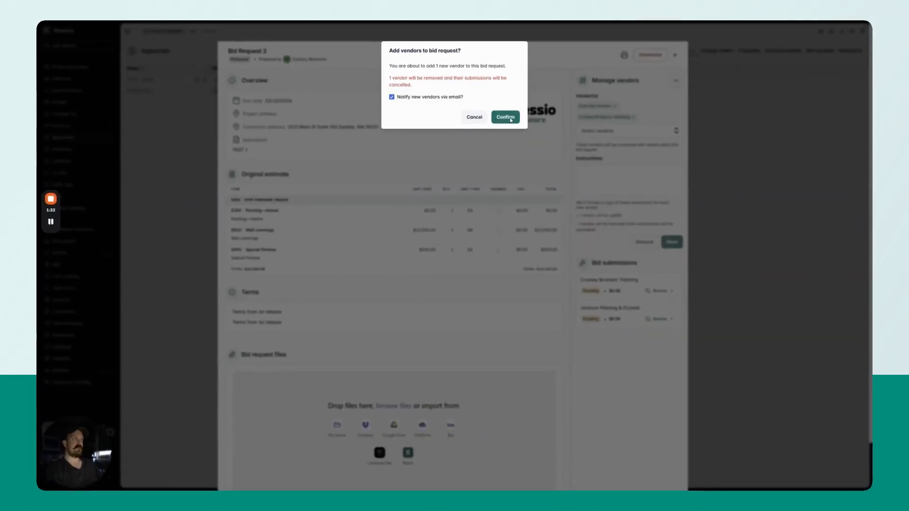
click(442, 98)
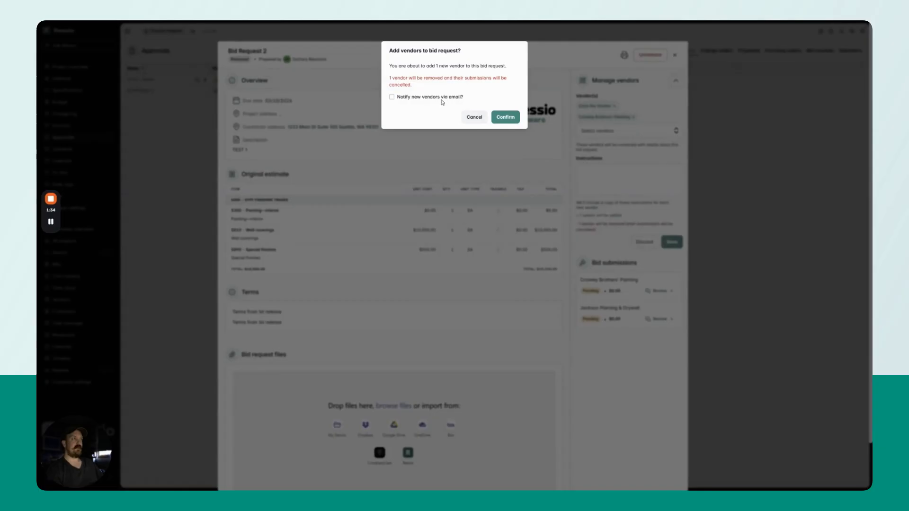
click(504, 117)
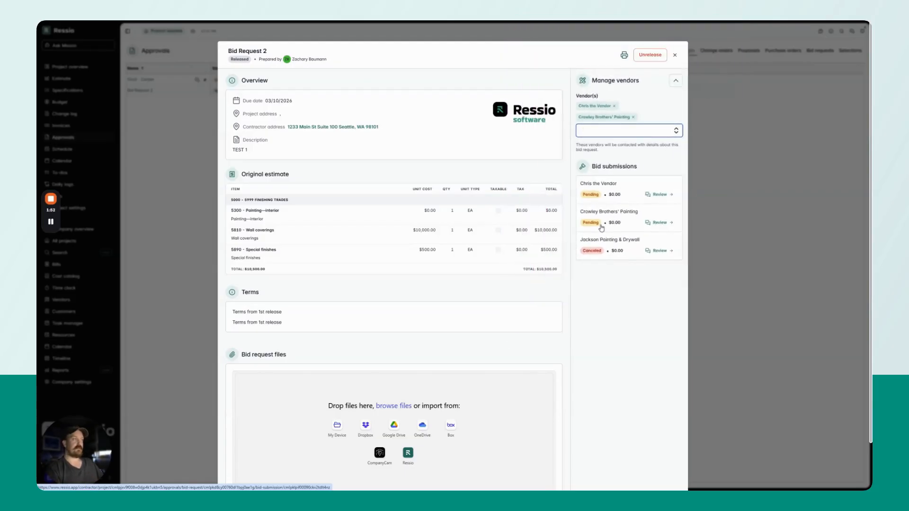
In Crowley Brothers' Painting's submission, set unit costs to $1,000 for Painting—interior, $1,400 for Wall coverings and $50 for Special finishes, and save
click(630, 215)
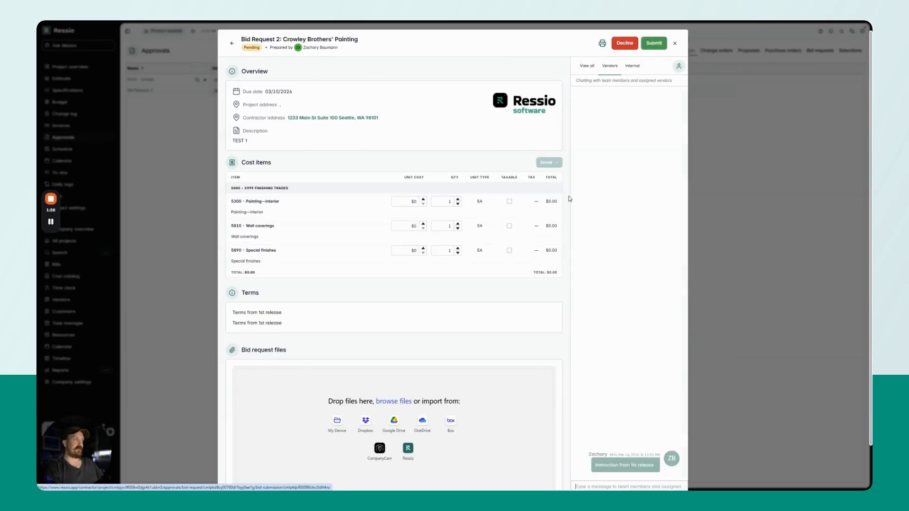
scroll(412, 179, down, 1)
click(416, 151)
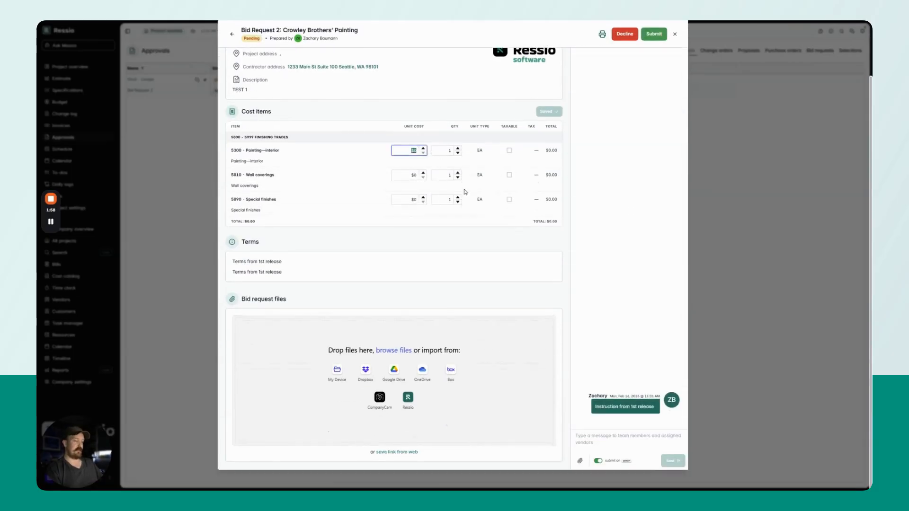
text(1000)
key(Tab)
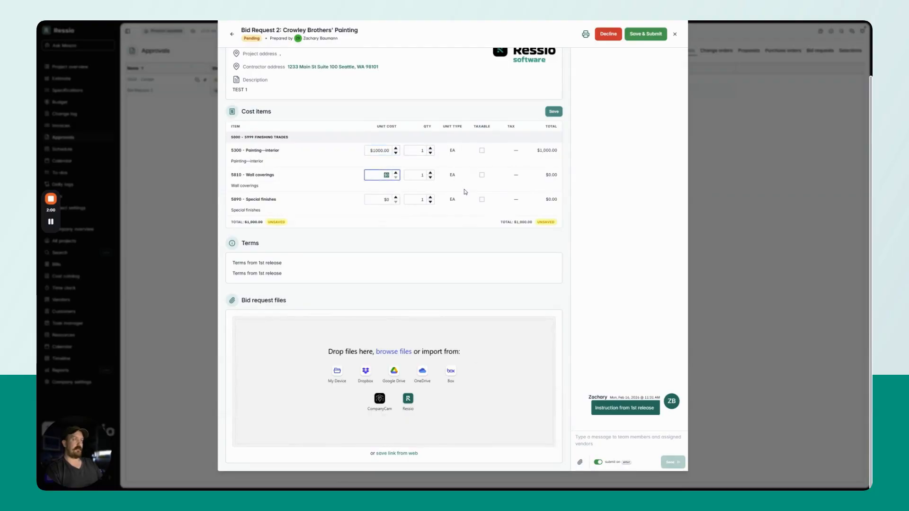
key(Tab)
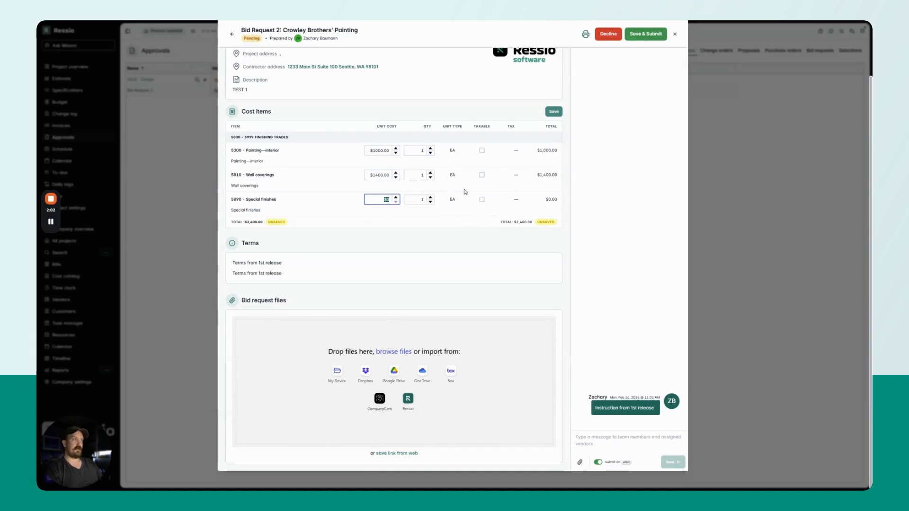
text(50)
click(561, 111)
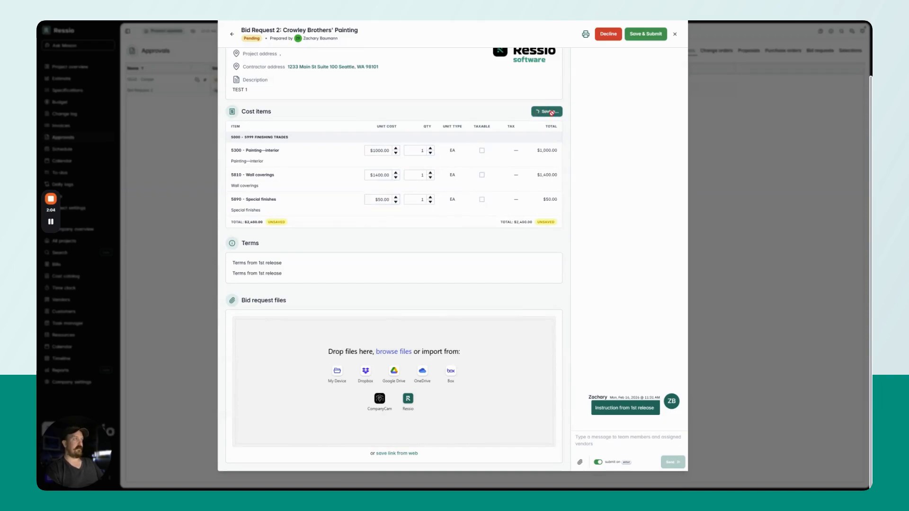
Submit Crowley Brothers' Painting's bid and return to the main bid request
click(654, 55)
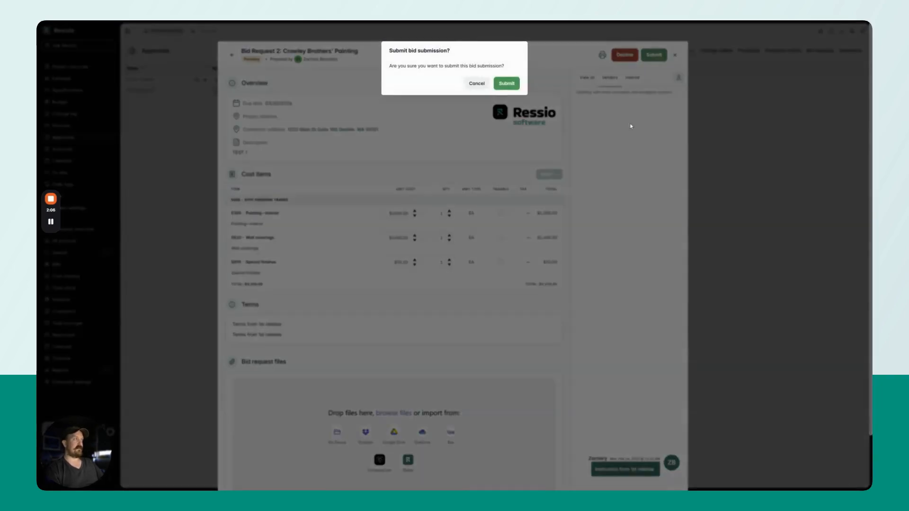
click(506, 83)
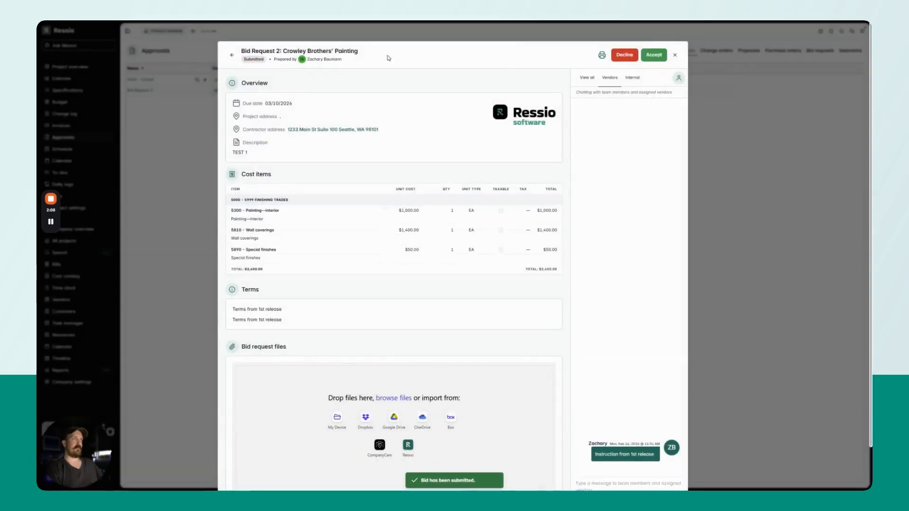
click(230, 57)
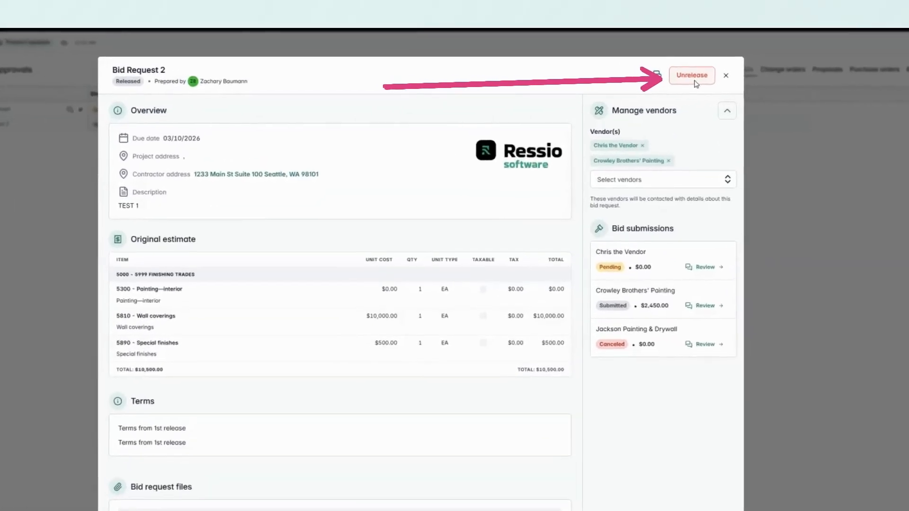
Unrelease Bid Request 2 after reviewing how submitted, declined and pending bids are handled on re-release
click(652, 58)
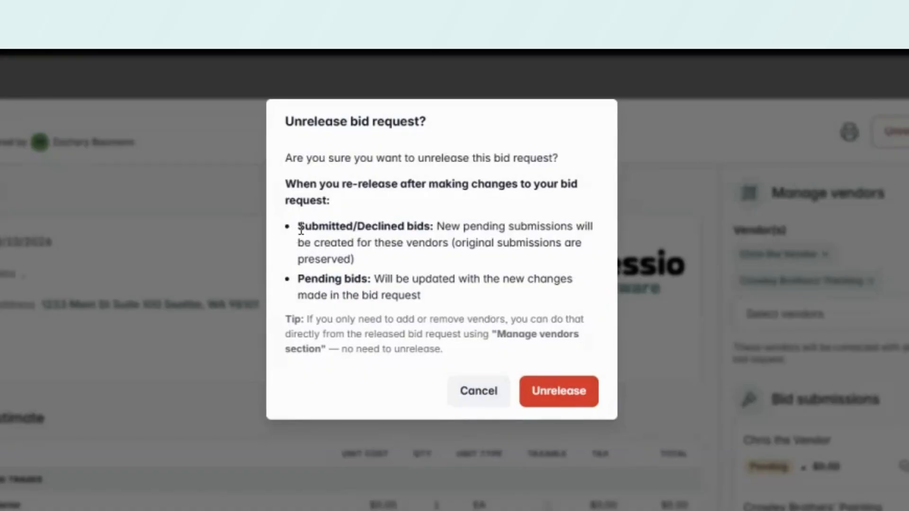
drag(300, 227, 487, 252)
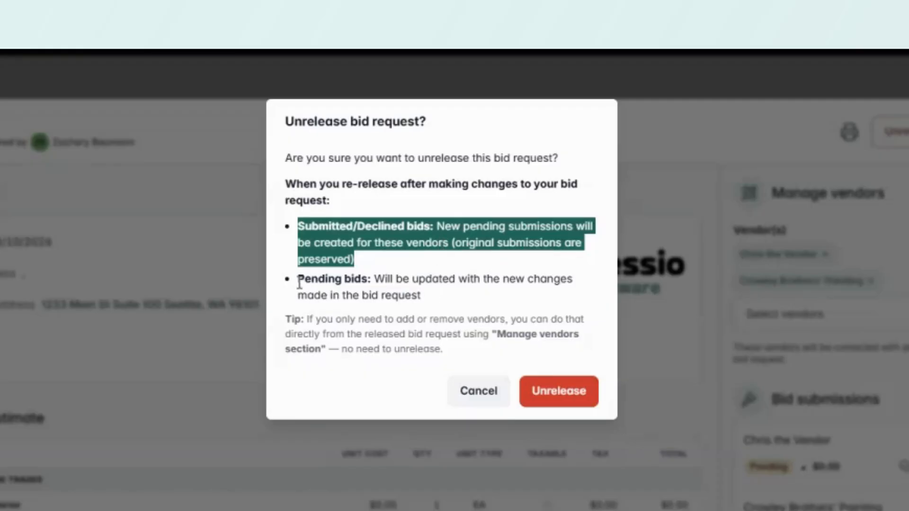
drag(299, 283, 434, 300)
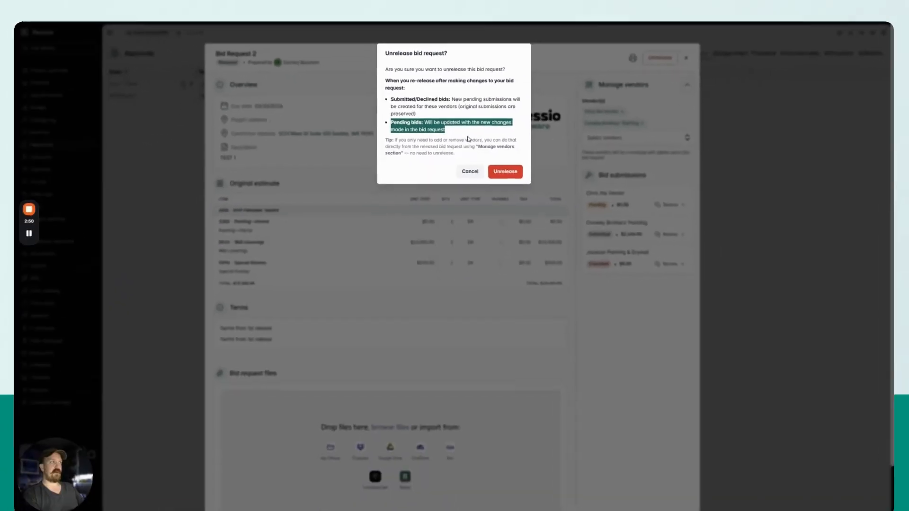
click(467, 129)
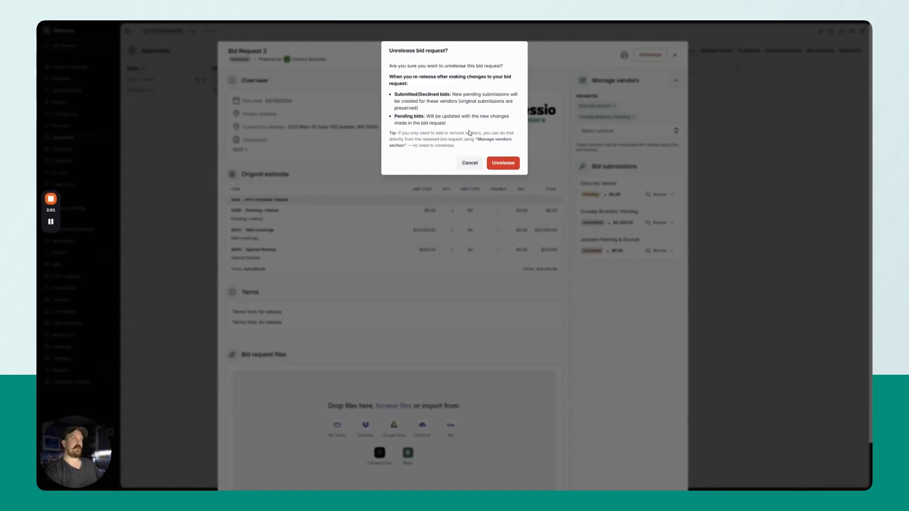
click(504, 164)
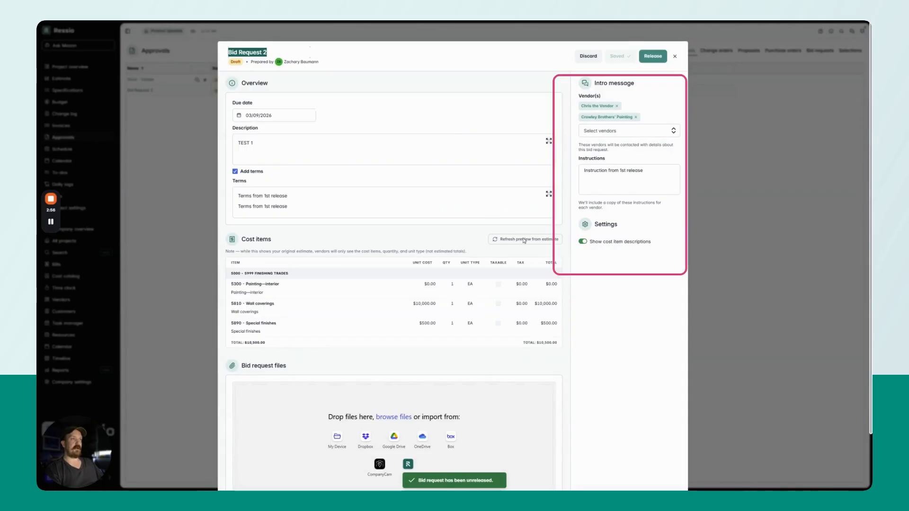
Add the line "new instructions" below the existing vendor instructions of the draft bid request
click(597, 177)
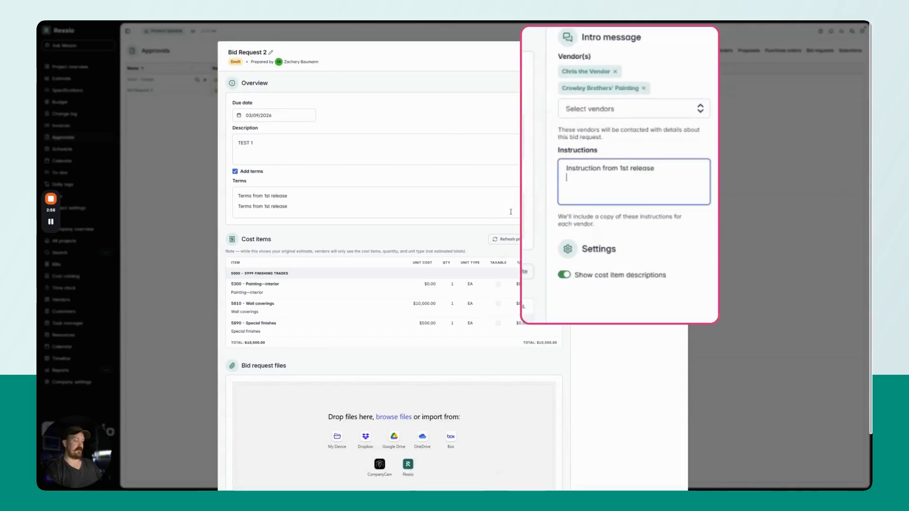
text(new instructions)
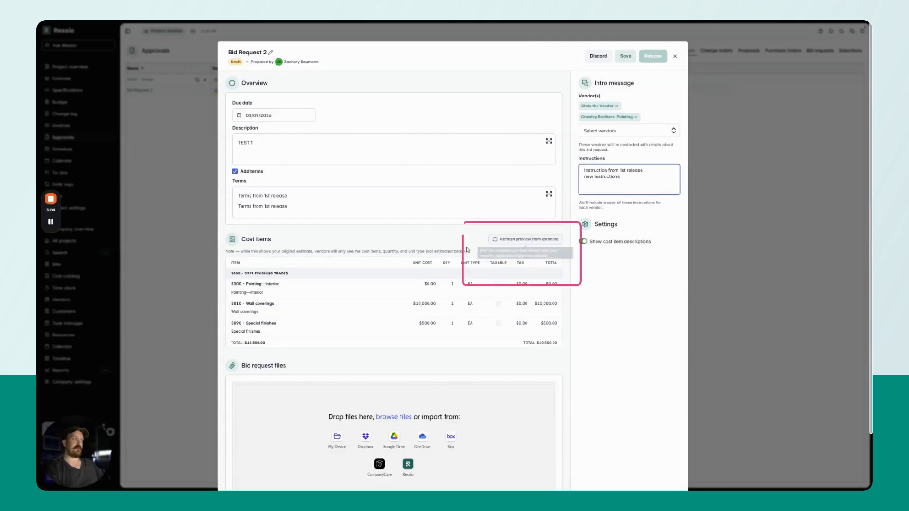
click(181, 138)
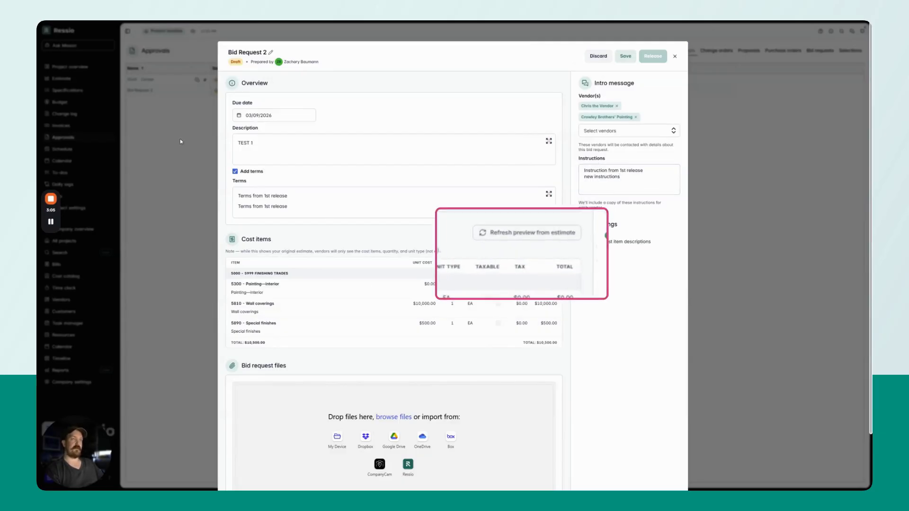
Close the bid request and set the unit cost of 5810 - Wall coverings to $12,000 in the project estimate
click(676, 58)
click(67, 82)
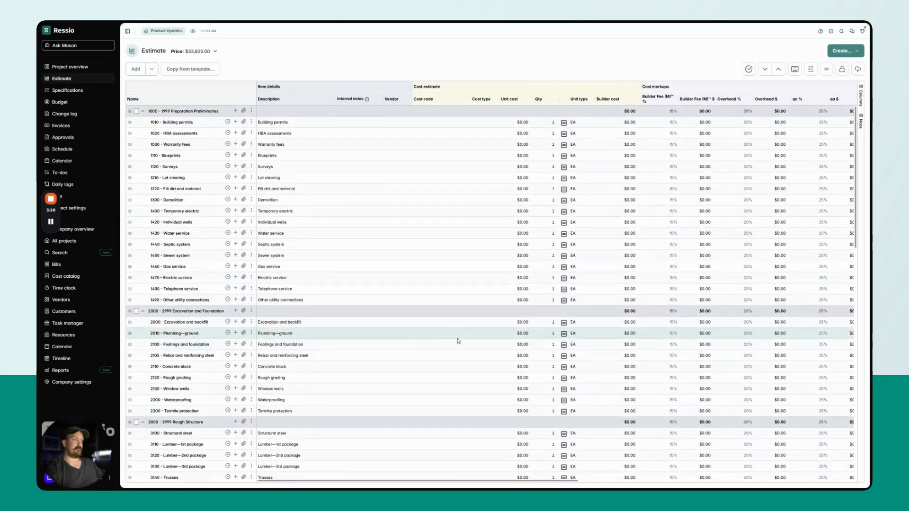
scroll(459, 341, down, 15)
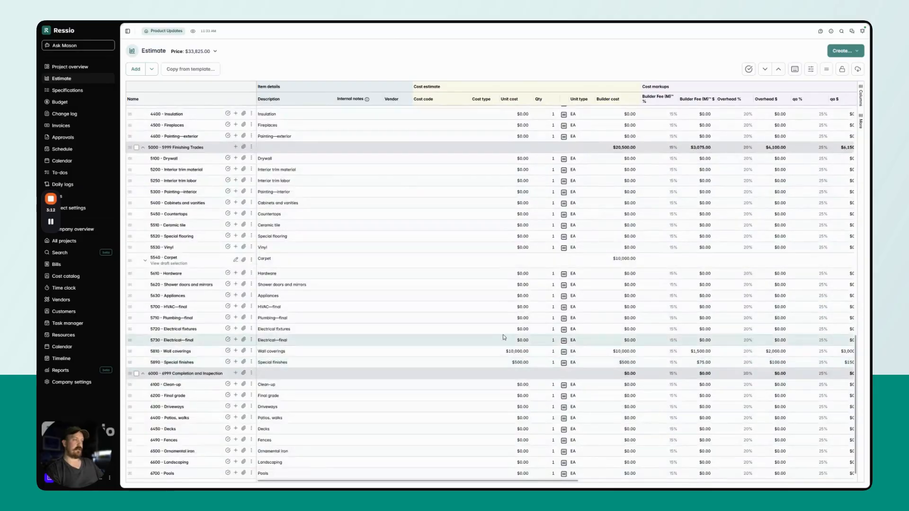
click(516, 351)
text(120)
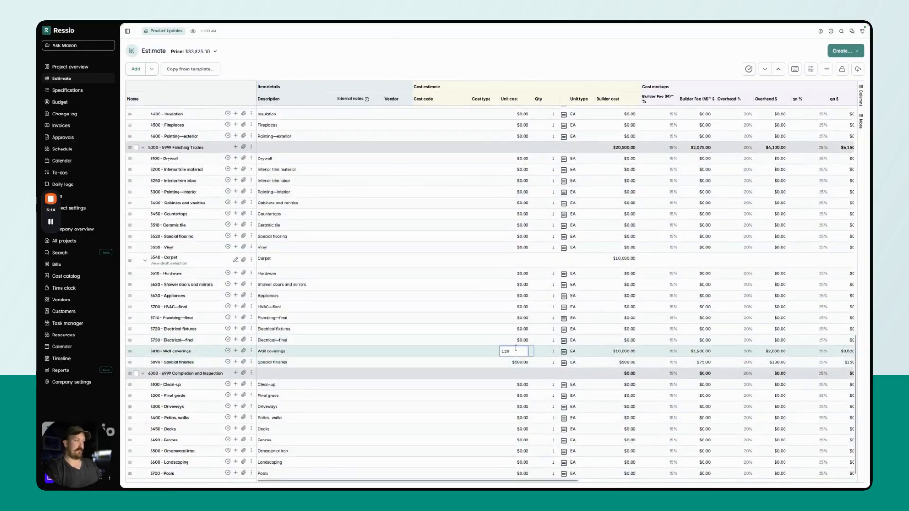
click(516, 58)
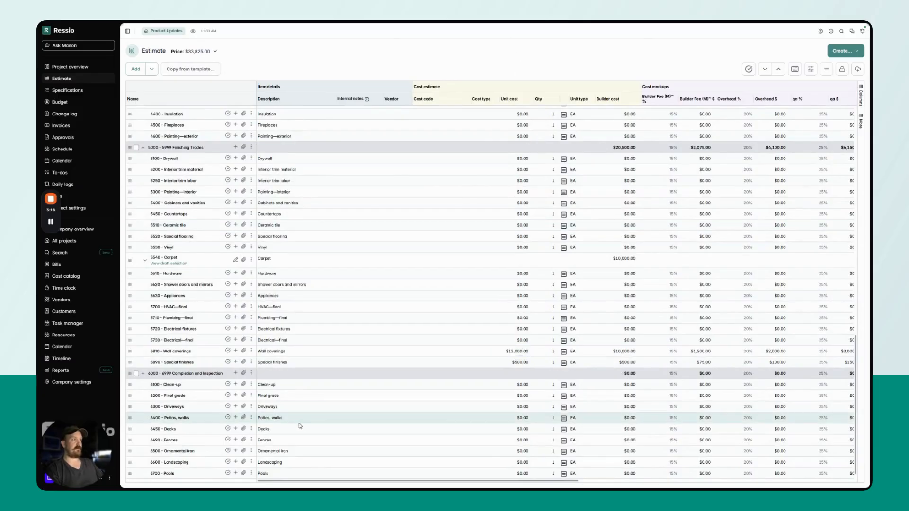
Change the description of the 5810 - Wall coverings estimate item to "New Scope"
click(292, 352)
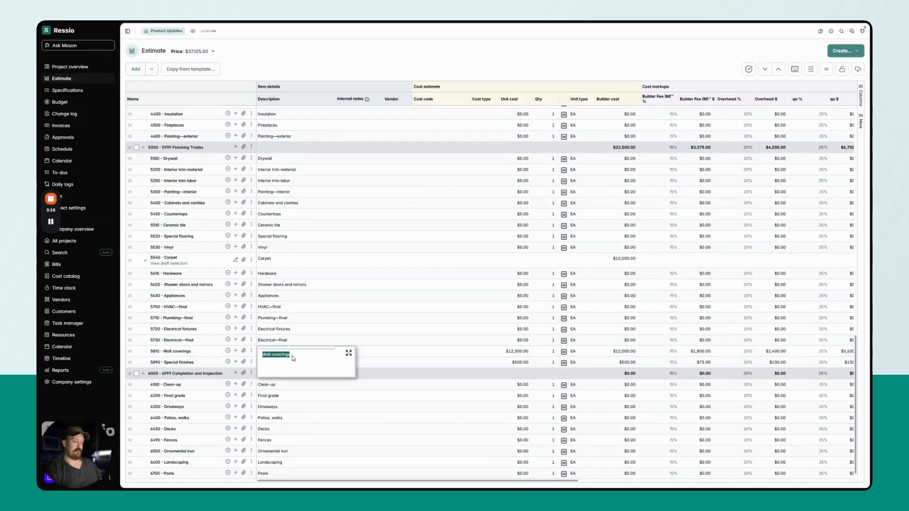
text(New Scope)
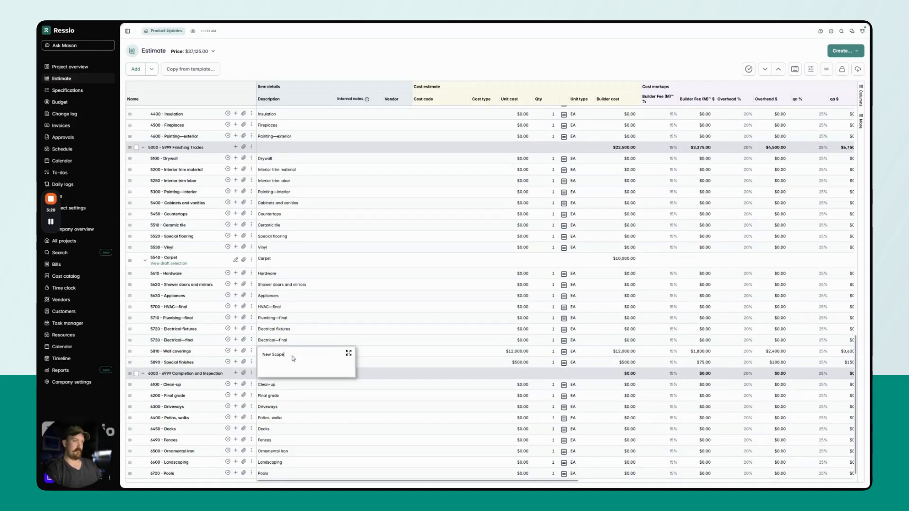
key(Return)
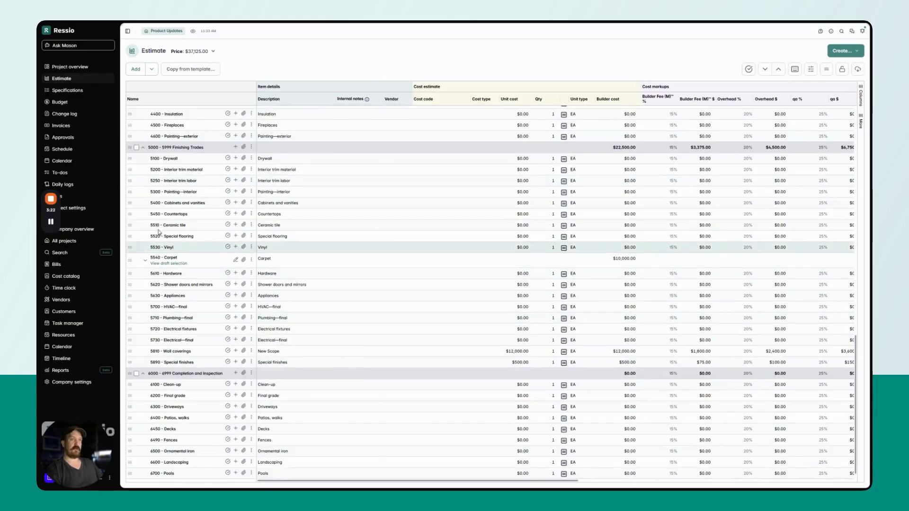
Reopen Bid Request 2 from the project's approvals
click(72, 143)
click(143, 91)
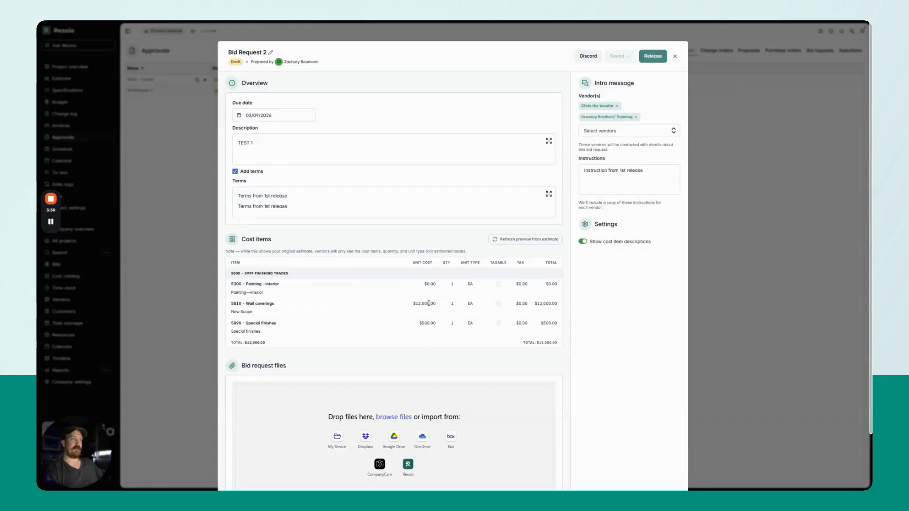
Refresh the cost item preview from the estimate and rename the bid request "Wall COverings 2.0"
click(524, 240)
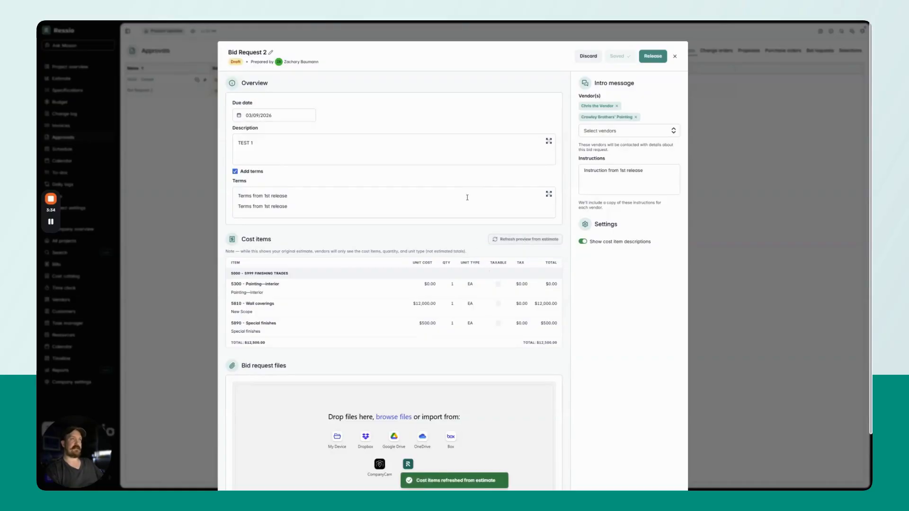
click(256, 52)
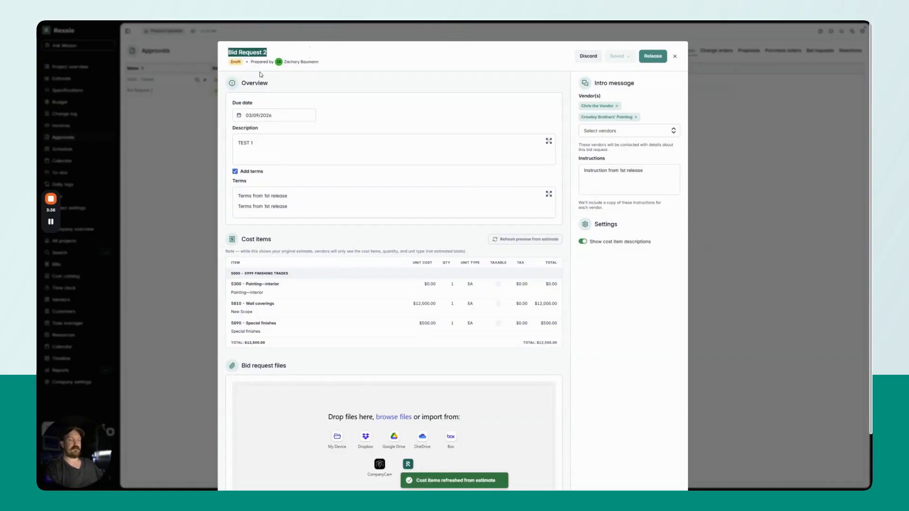
text(New B)
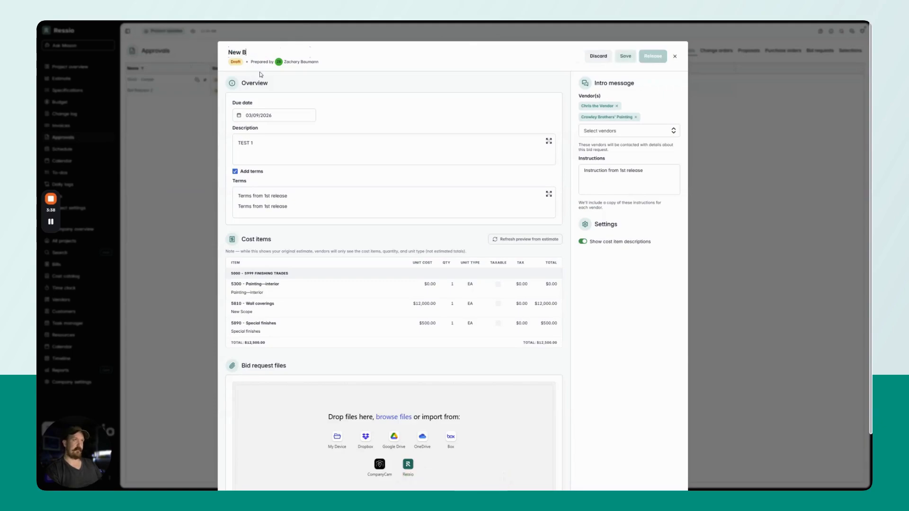
text(odWall COveri)
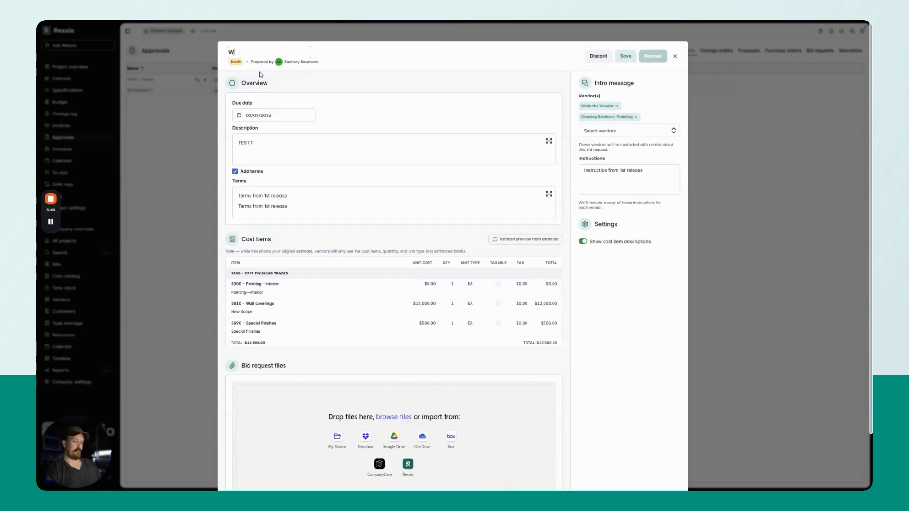
text(ngs )
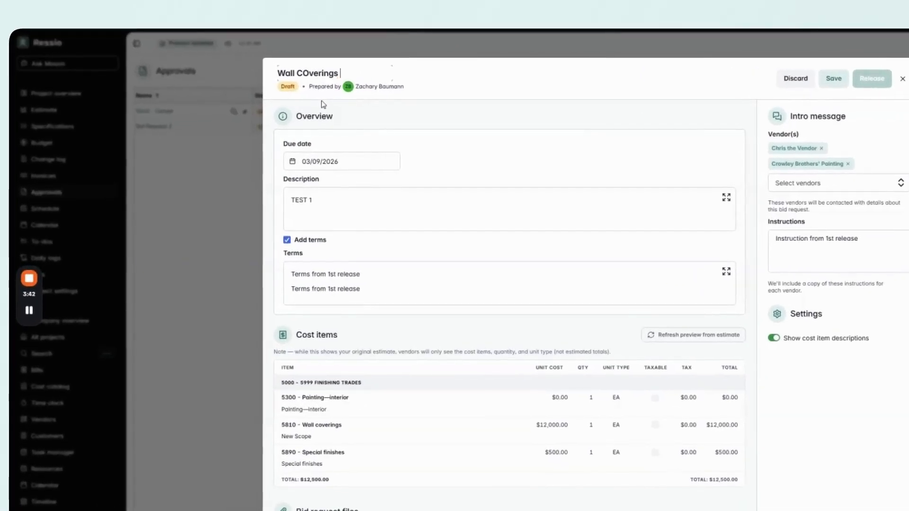
text(2.0)
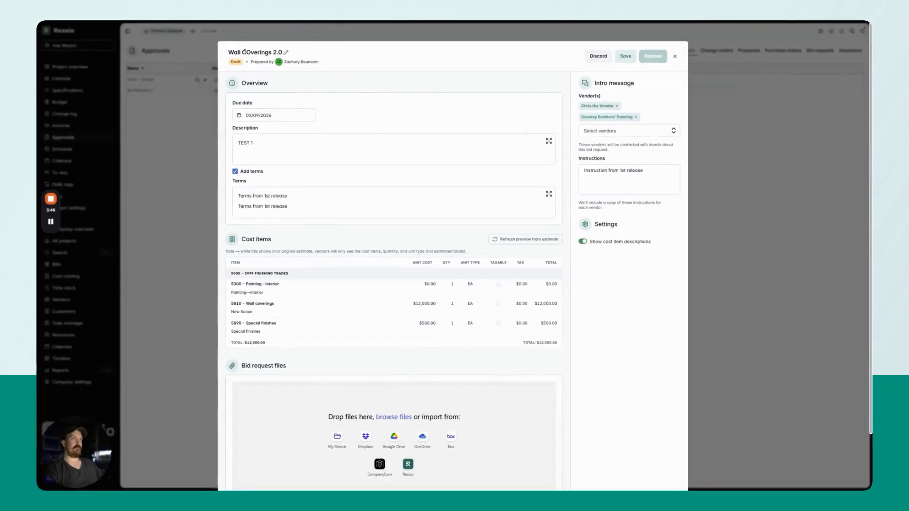
Correct the bid request title's capitalization to "Wall Coverings 2.0" and save the draft
click(245, 51)
key(Left)
key(Right)
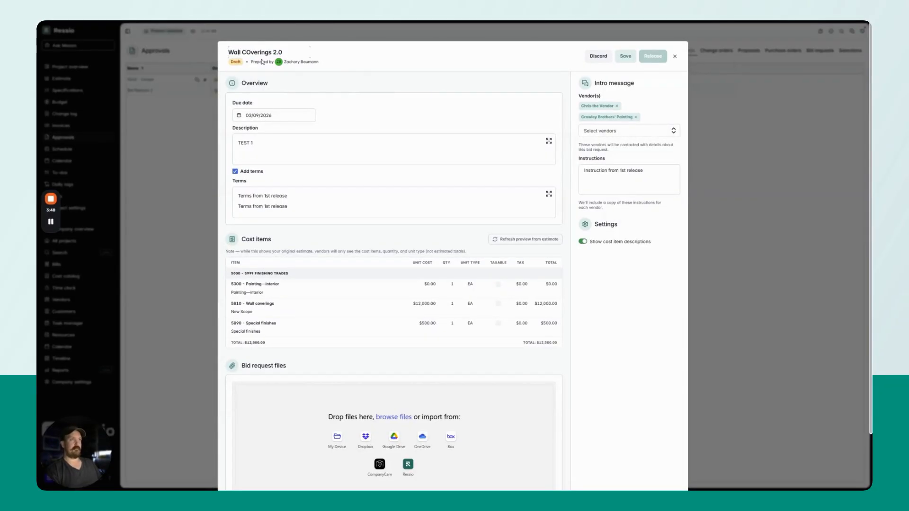
key(BackSpace)
text(o)
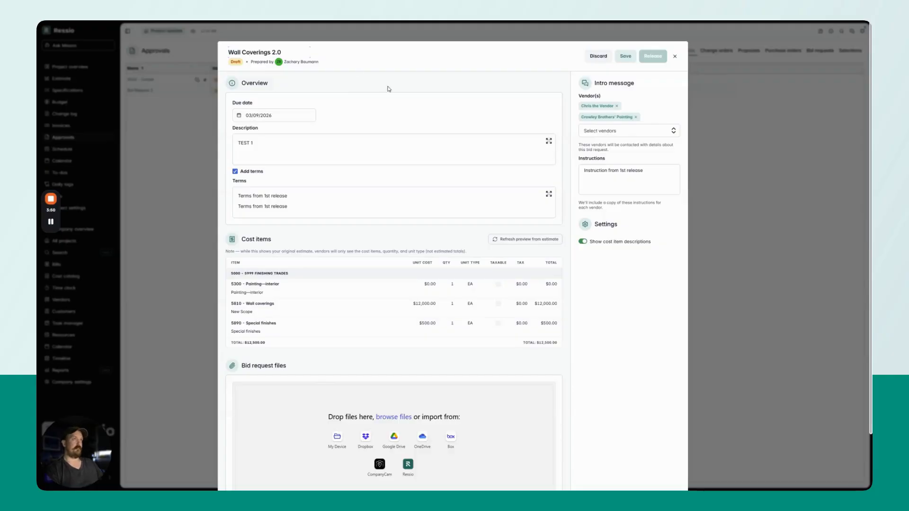
click(623, 59)
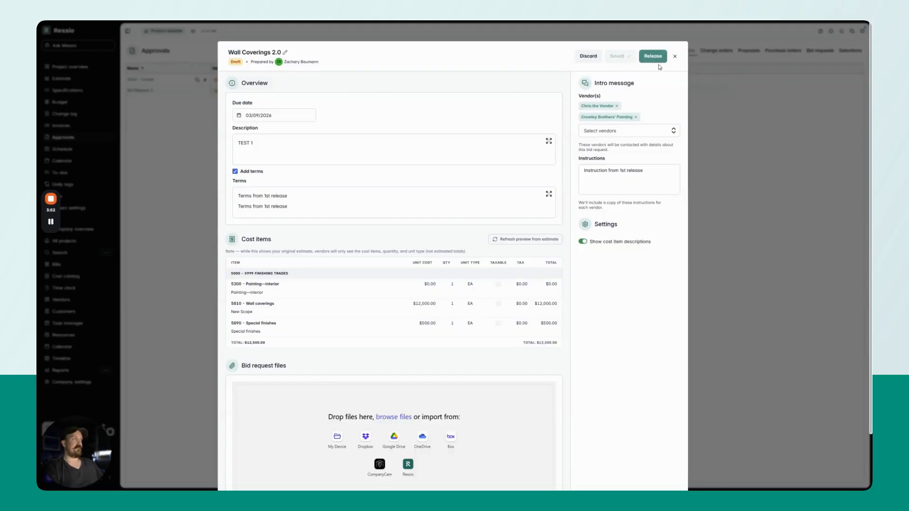
Release the Wall Coverings 2.0 bid request to its vendors
click(655, 57)
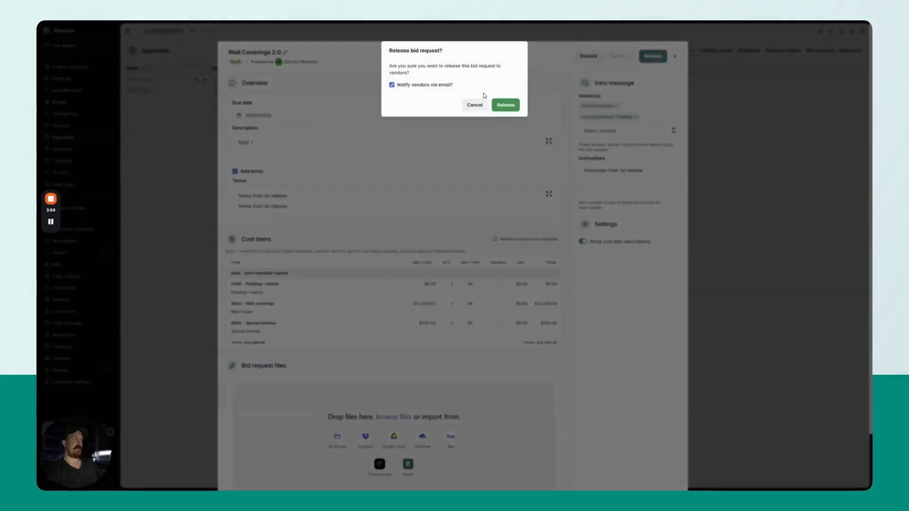
click(412, 87)
click(505, 105)
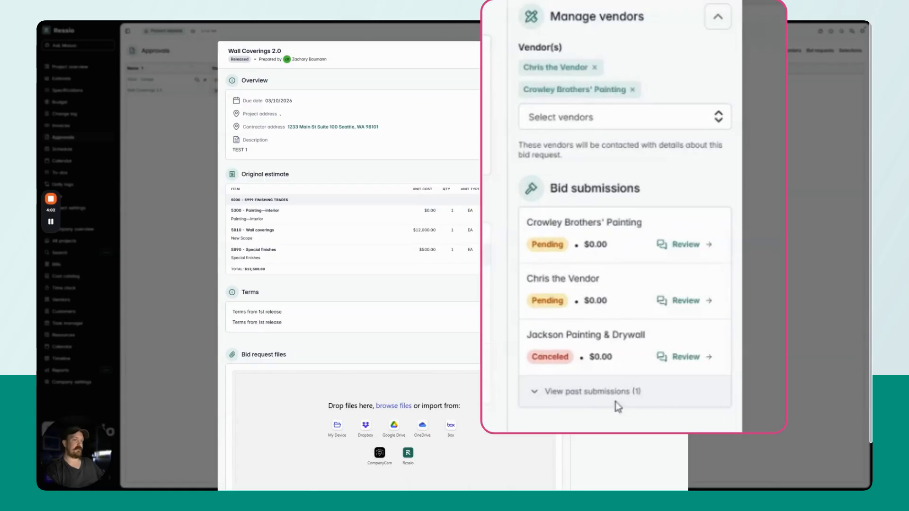
Review the past bid submission from Crowley Brothers' Painting and its acceptance options, without accepting the bid
click(553, 402)
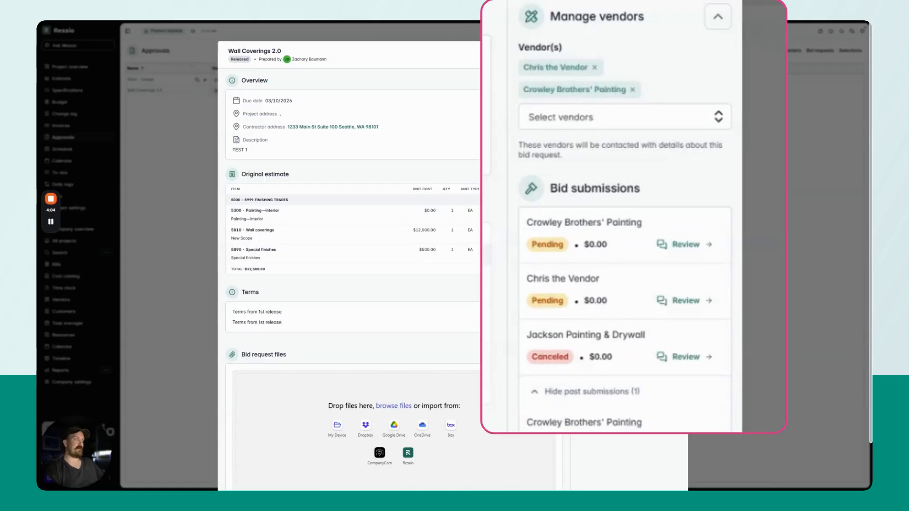
click(611, 426)
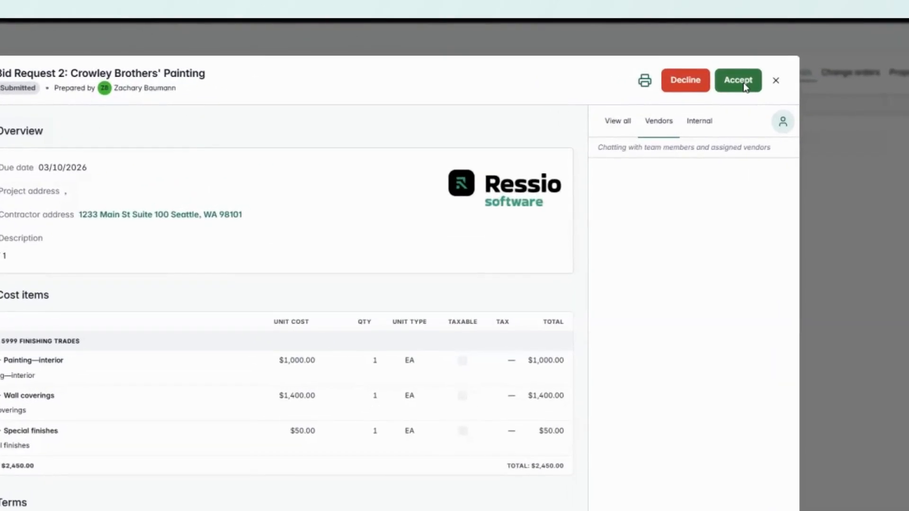
click(743, 82)
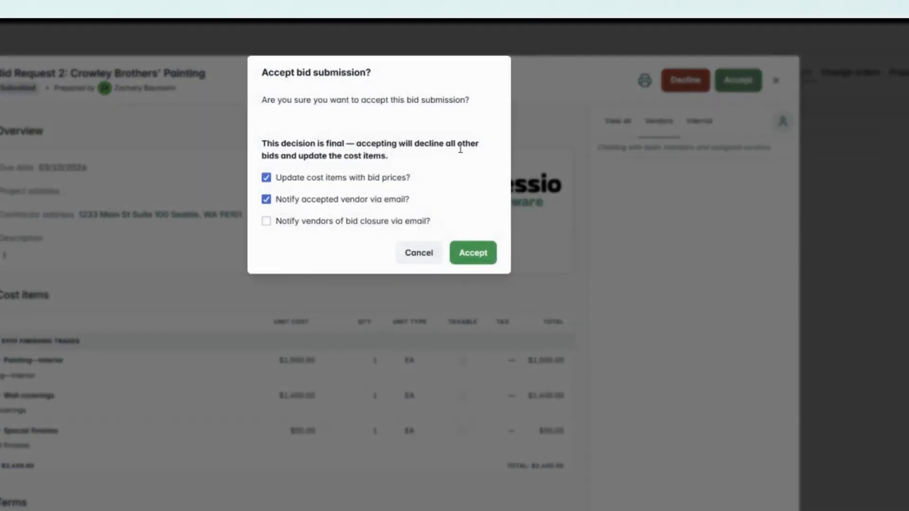
click(418, 253)
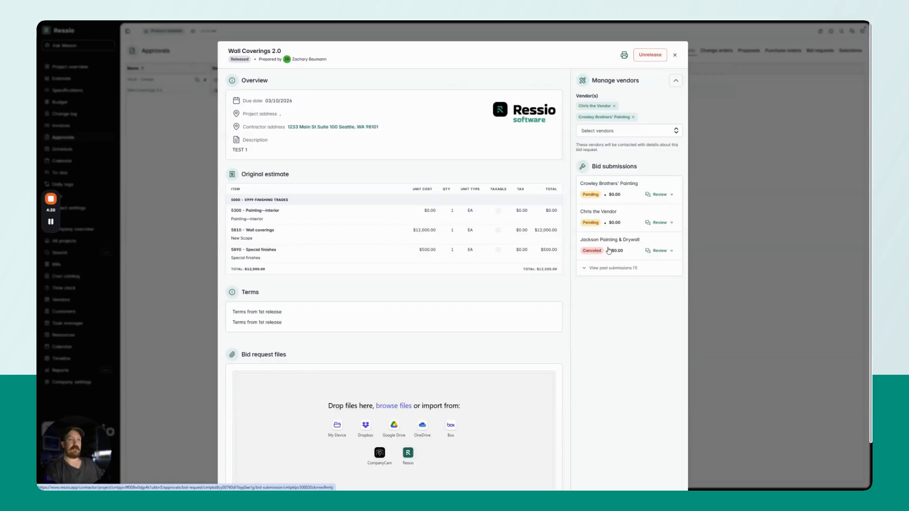
mouse_move(53, 229)
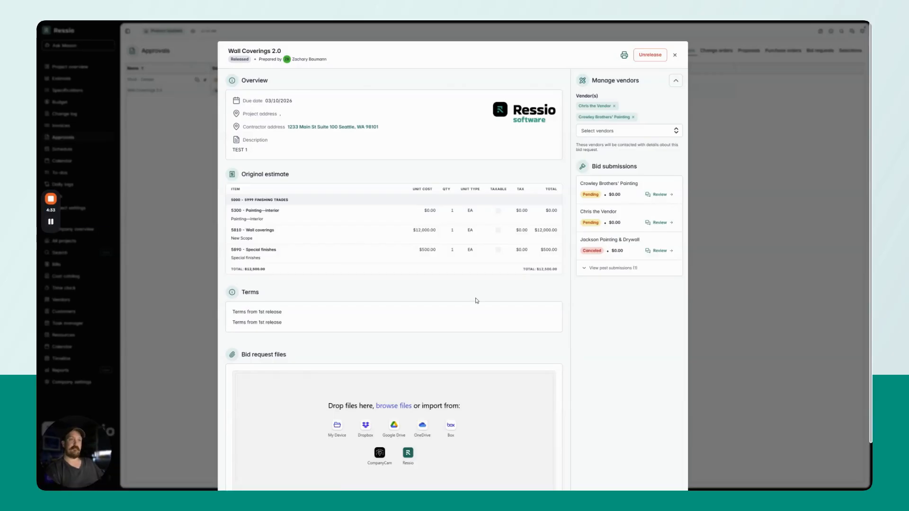